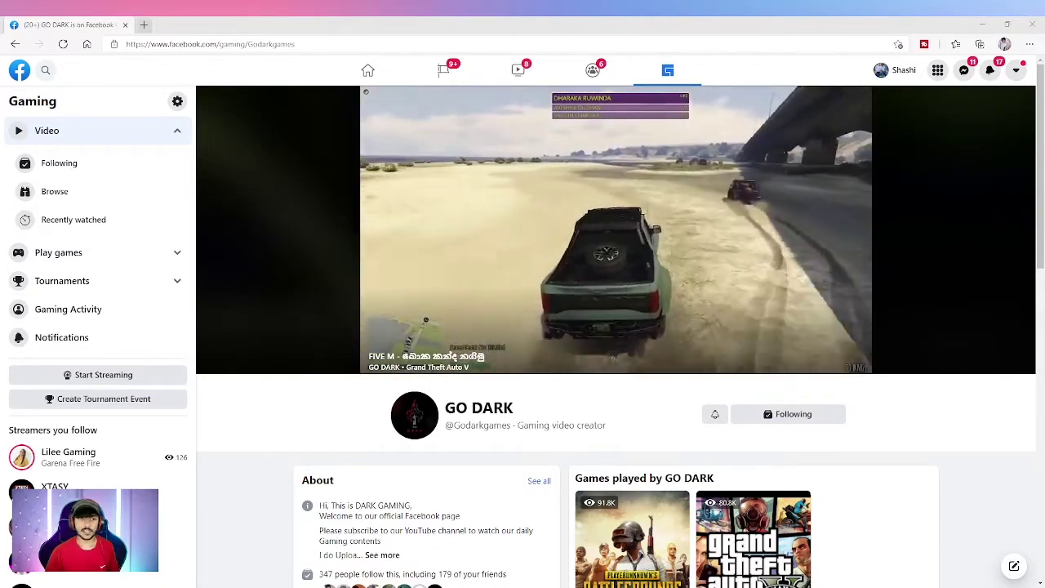
# Step: Open the live stream setup for the GO DARK gaming page and copy its stream key
pyautogui.scroll(-3, 463, 232)
pyautogui.scroll(-5, 461, 229)
pyautogui.scroll(8, 461, 228)
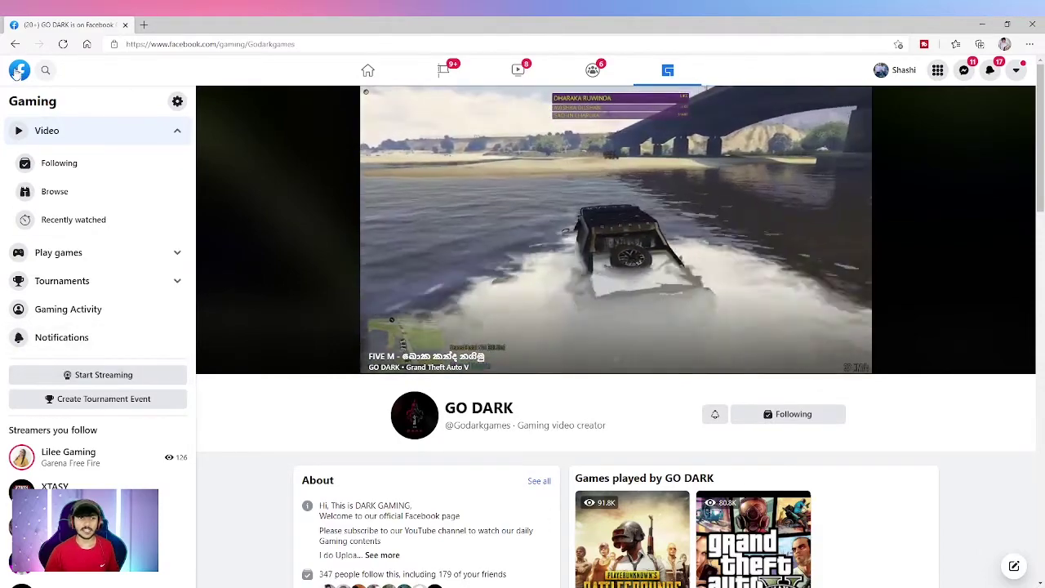
pyautogui.click(110, 378)
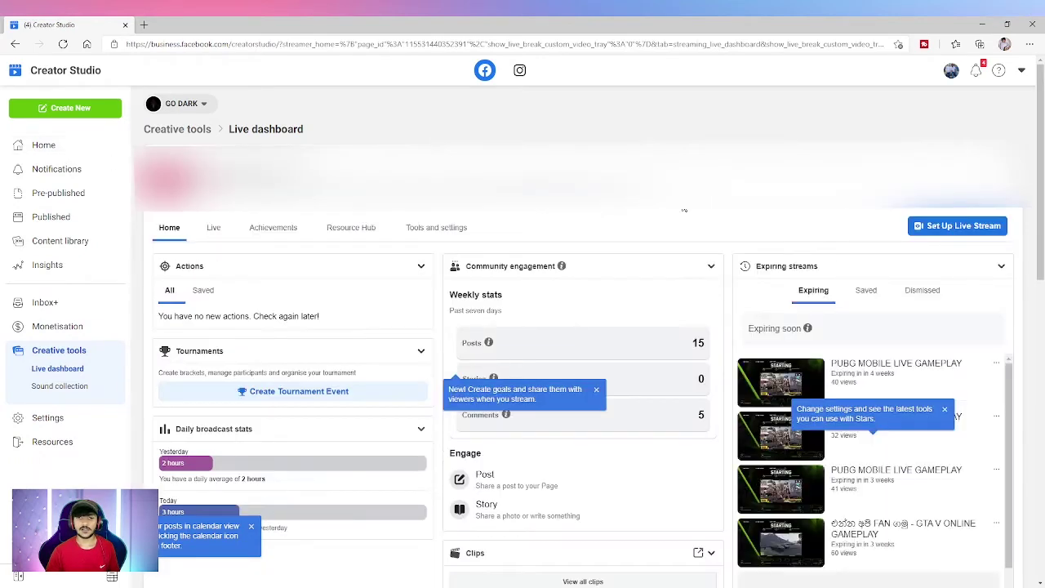
pyautogui.click(967, 228)
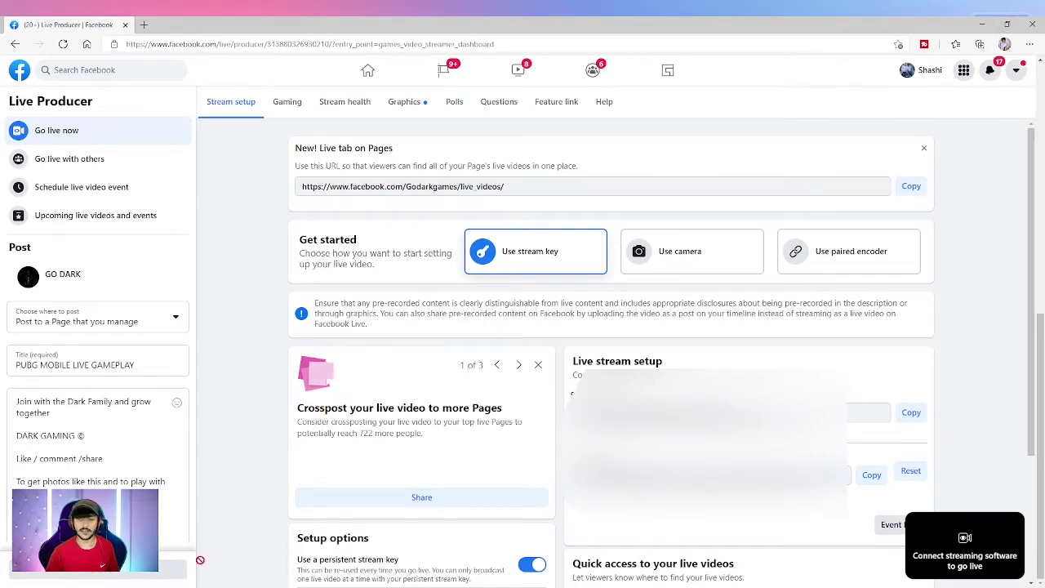
pyautogui.click(876, 480)
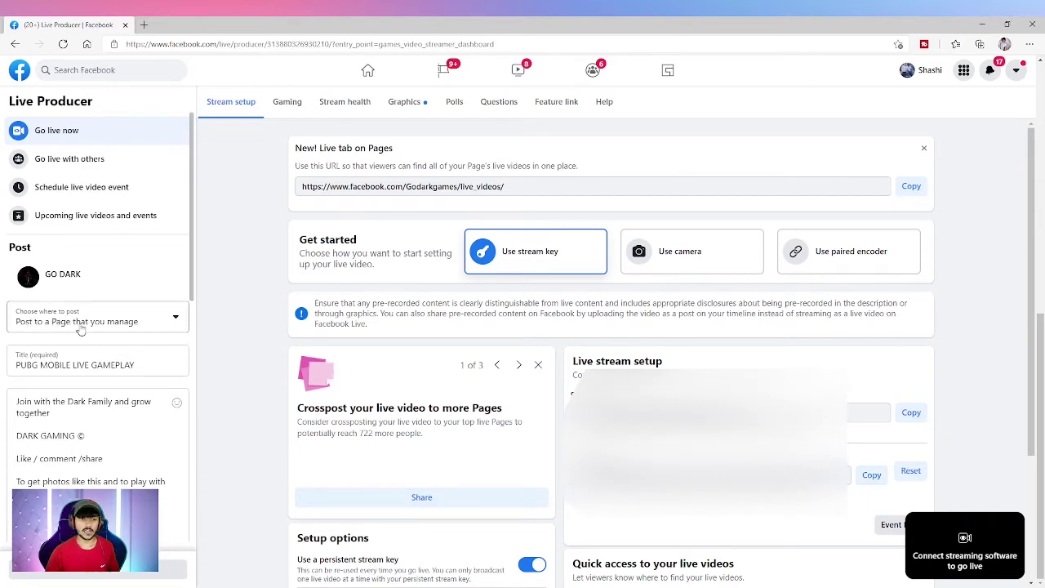
# Step: Review the live video's posting destination options, title and description
pyautogui.click(168, 323)
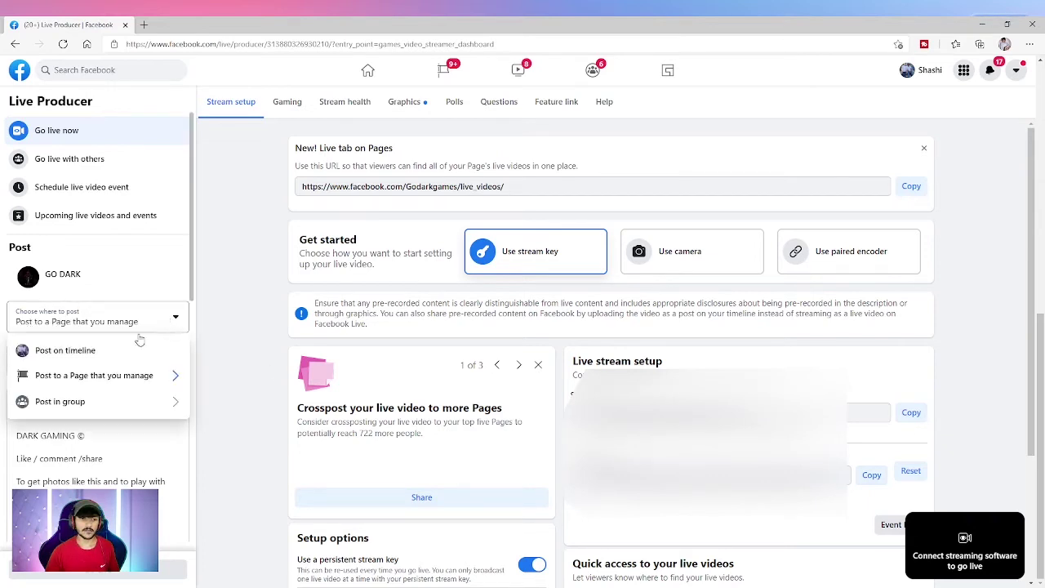
pyautogui.click(175, 319)
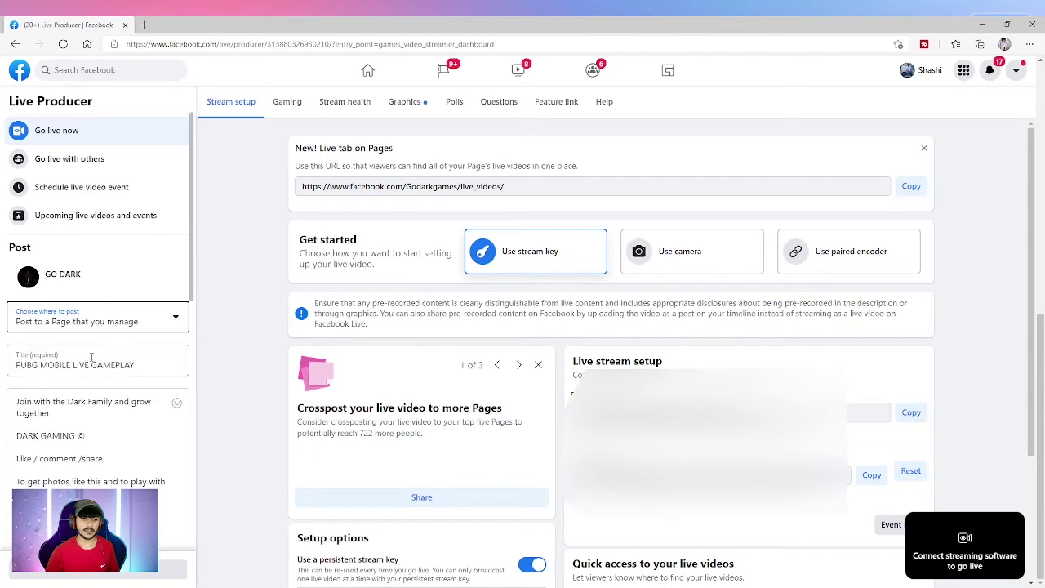
pyautogui.moveTo(15, 365); pyautogui.dragTo(141, 368)
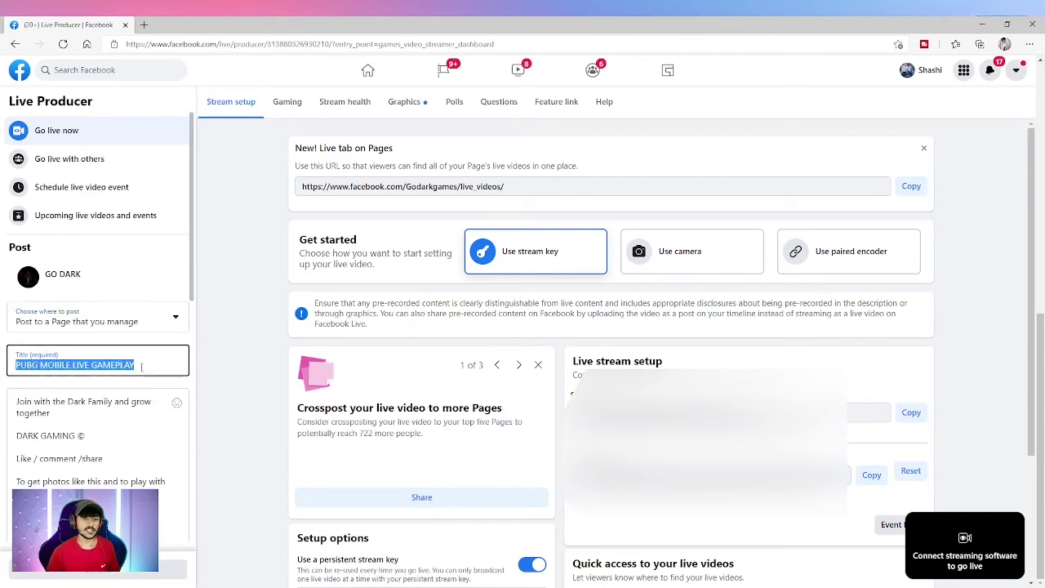
pyautogui.click(139, 366)
pyautogui.click(241, 423)
pyautogui.scroll(-3, 65, 323)
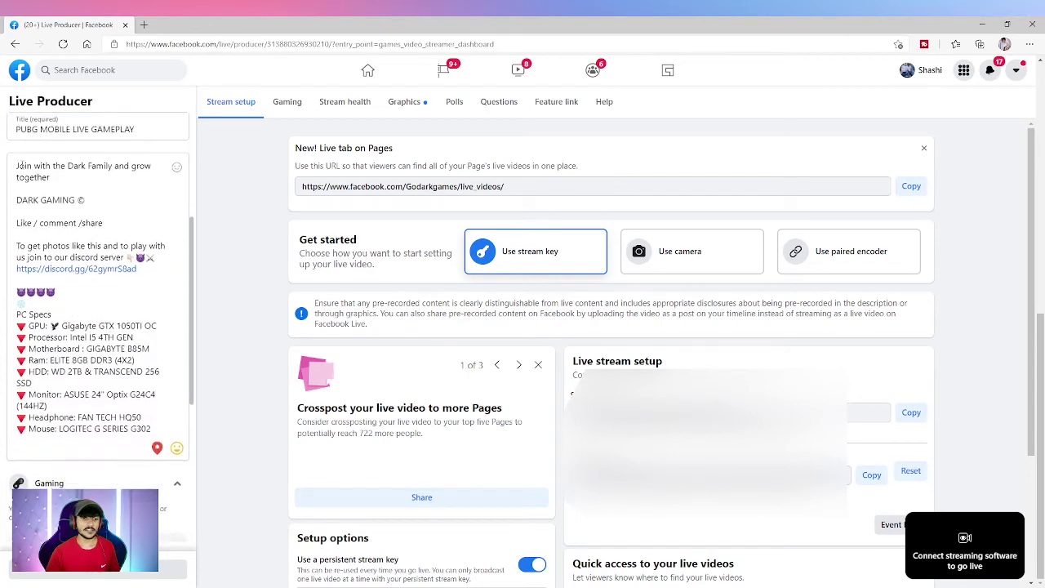
pyautogui.scroll(-3, 133, 249)
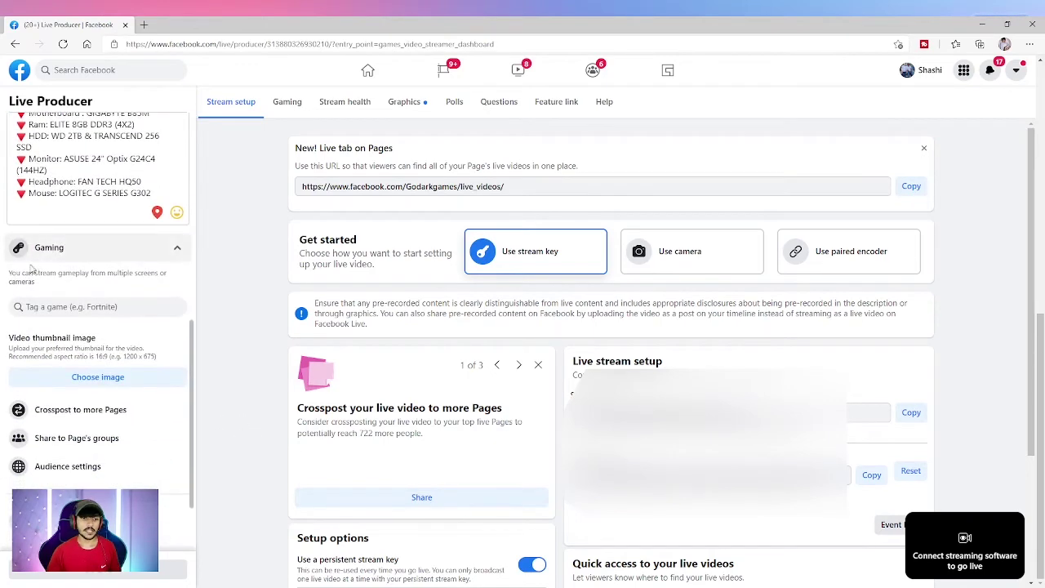
# Step: Search the taggable games for "gta" and "pu", and clear the search
pyautogui.click(49, 307)
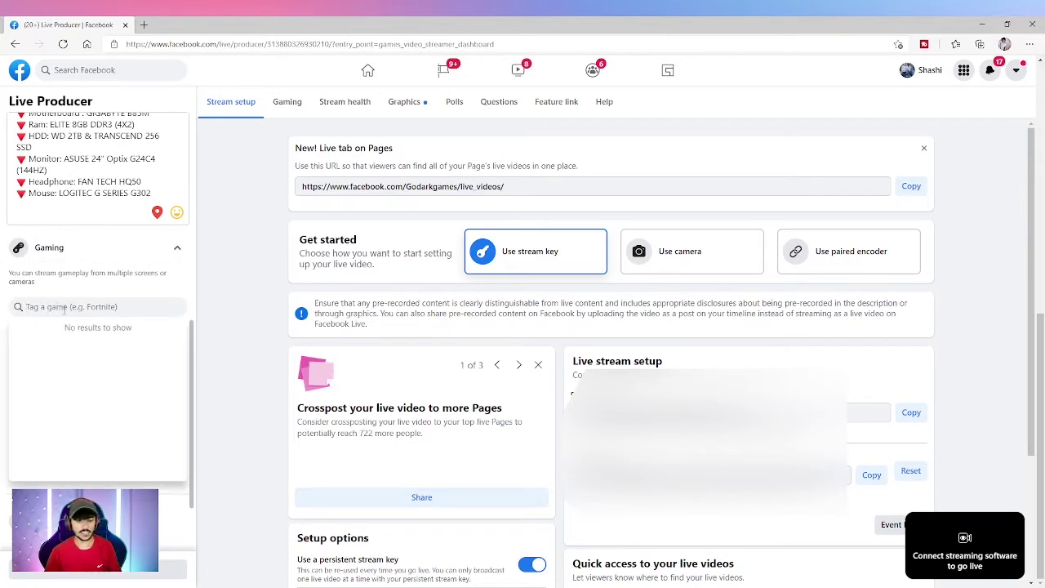
pyautogui.write('a')
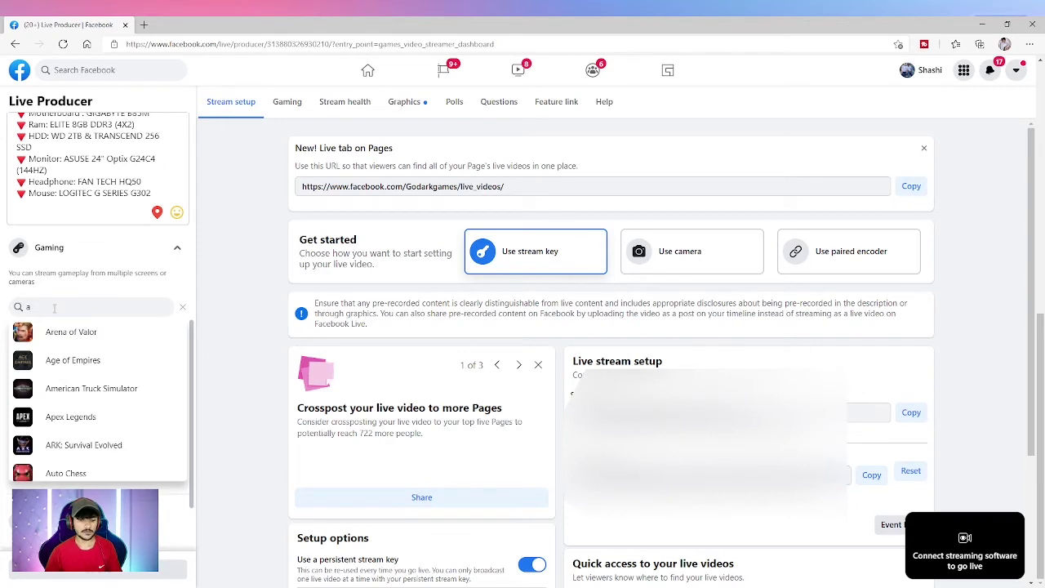
pyautogui.press('BackSpace')
pyautogui.write('gt')
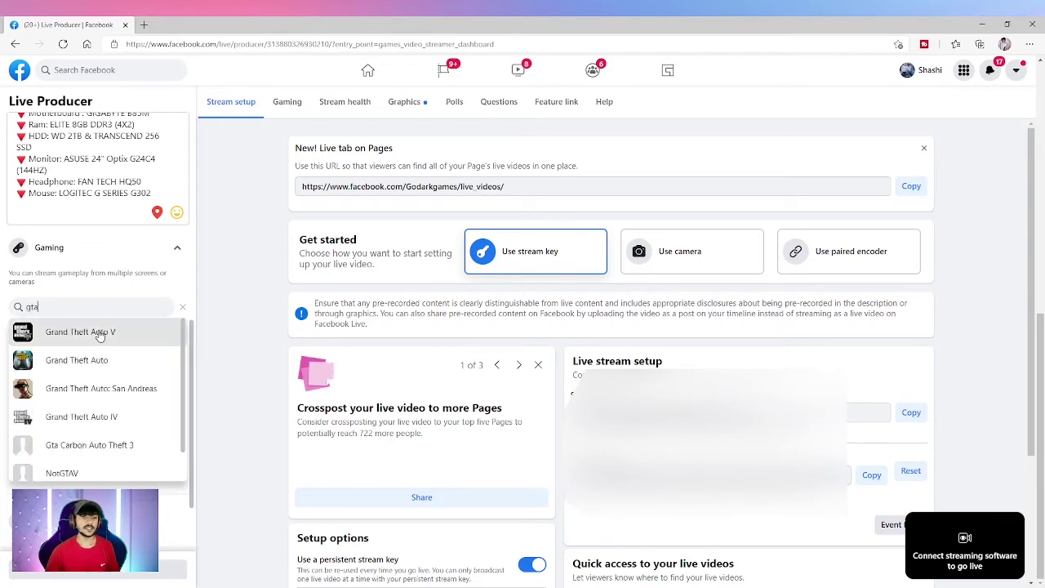
pyautogui.moveTo(58, 307); pyautogui.dragTo(2, 315)
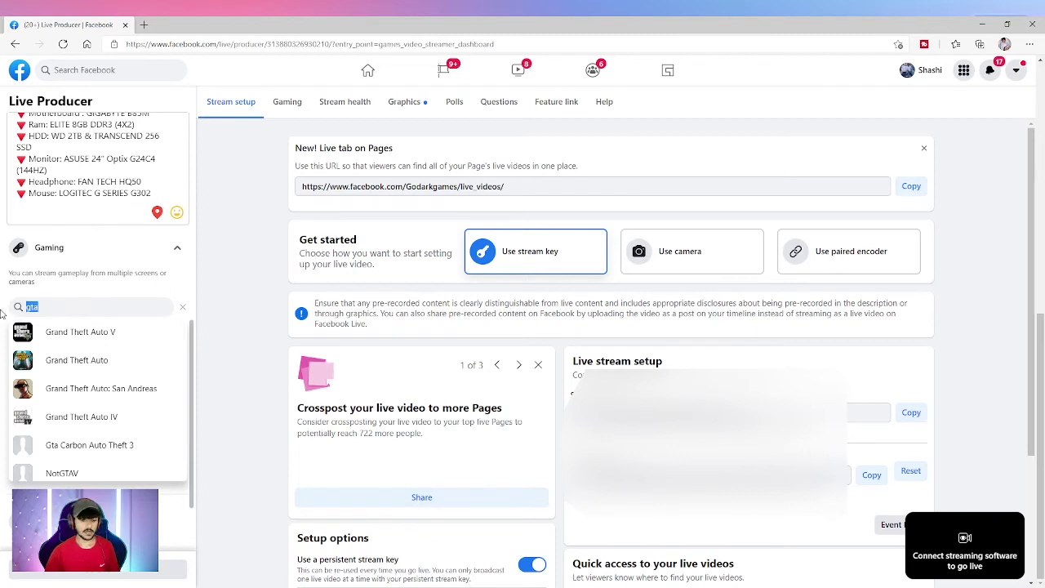
pyautogui.write('pu')
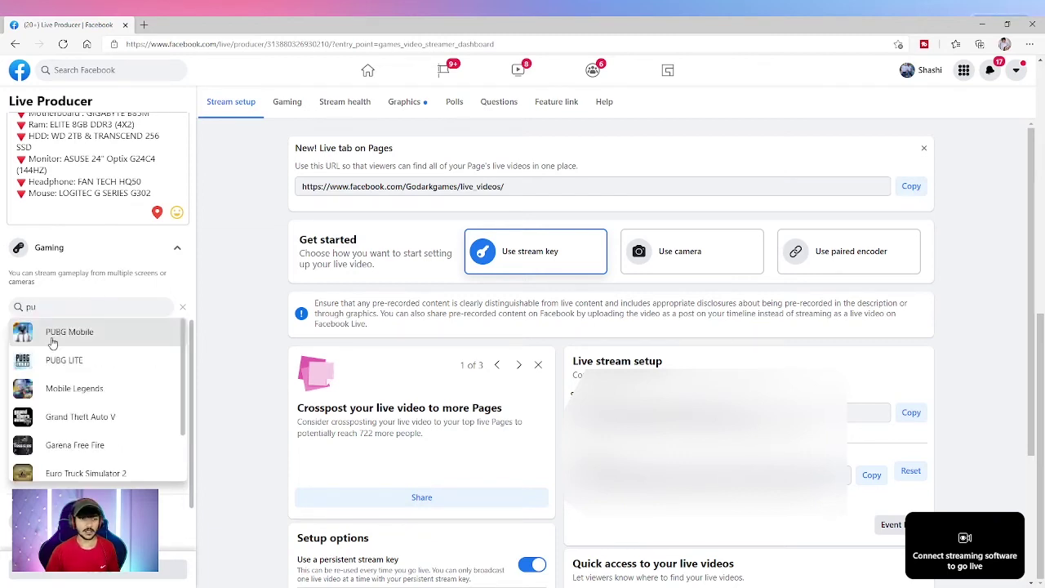
pyautogui.click(182, 307)
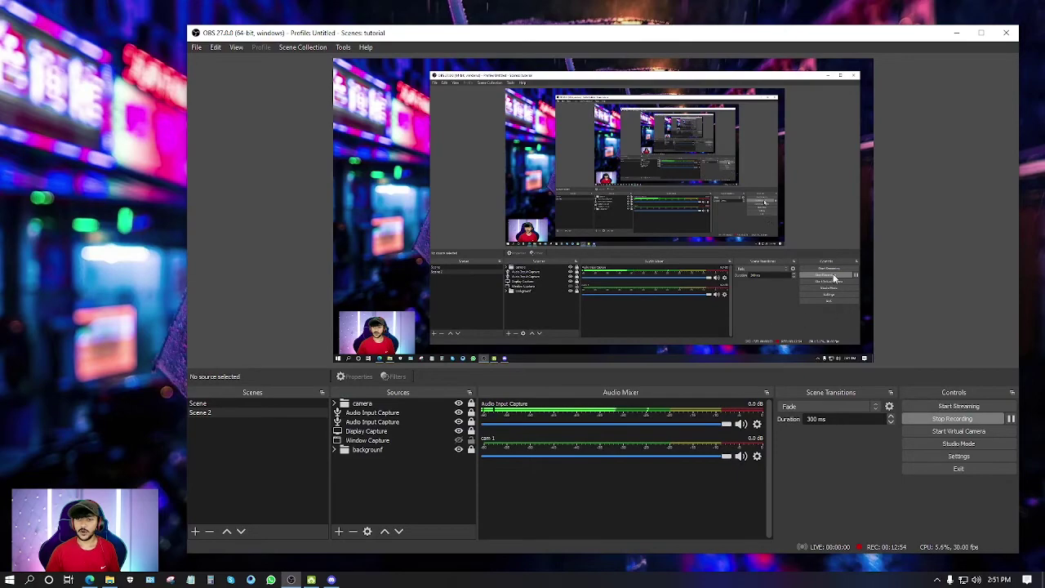
# Step: In OBS, set the streaming service to Facebook Live and paste the stream key into its settings
pyautogui.click(959, 455)
pyautogui.moveTo(629, 98); pyautogui.dragTo(594, 95)
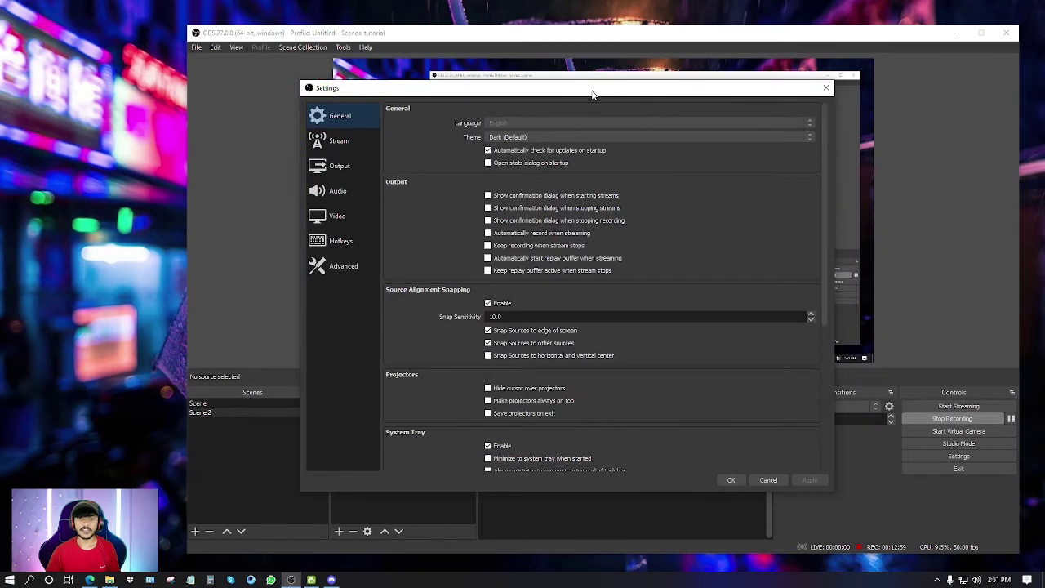
pyautogui.click(328, 147)
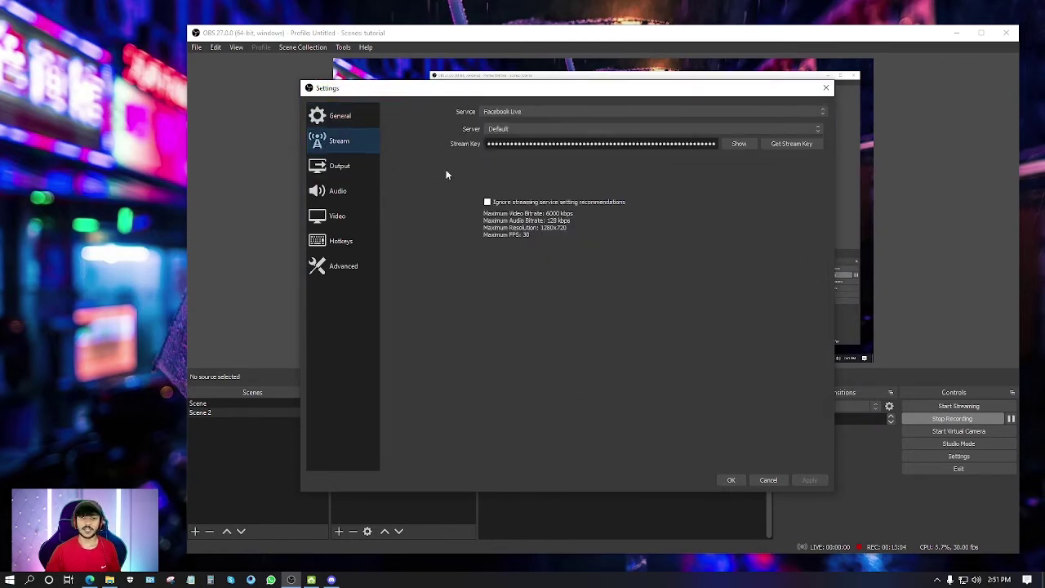
pyautogui.click(499, 113)
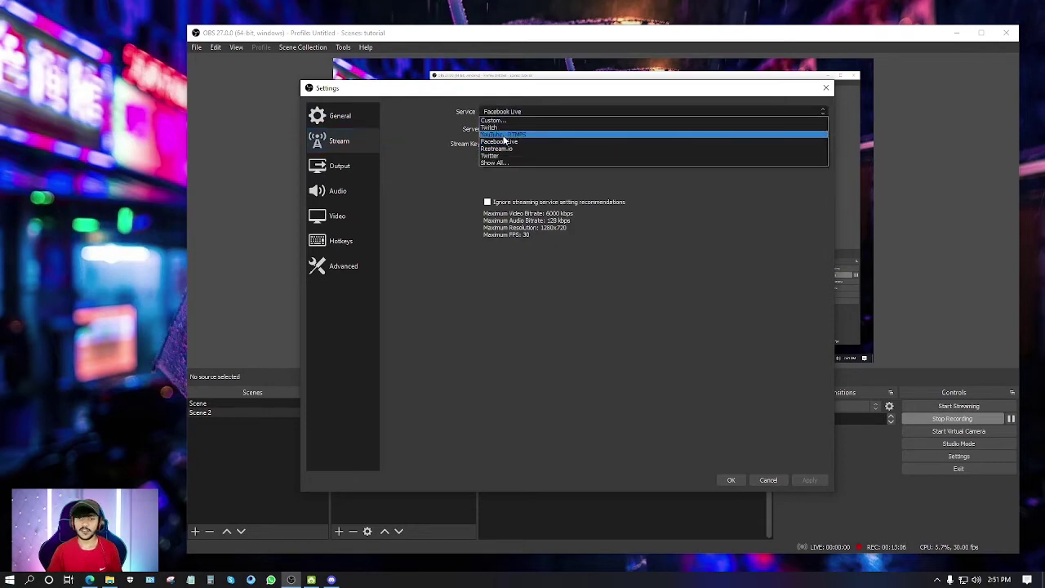
pyautogui.click(588, 142)
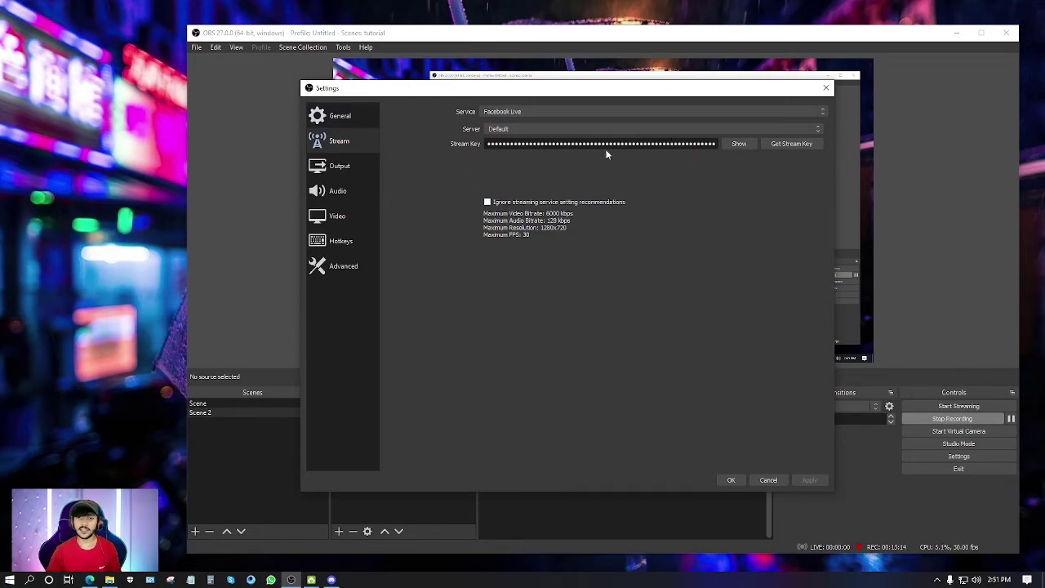
pyautogui.doubleClick(514, 143)
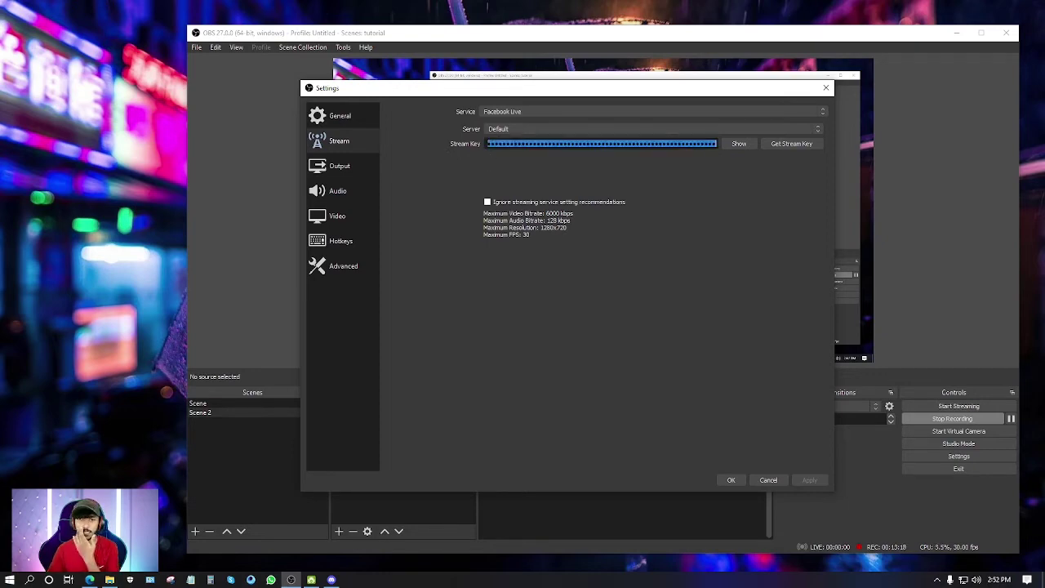
pyautogui.hotkey('ctrl', 'v')
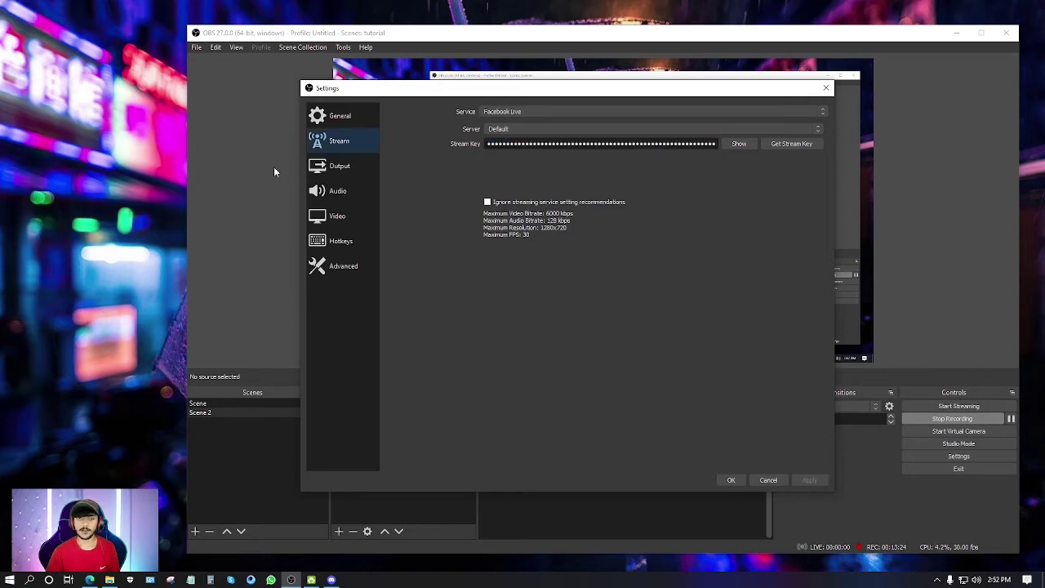
# Step: Examine the streaming video bitrate and the available audio bitrates in the output settings
pyautogui.click(327, 170)
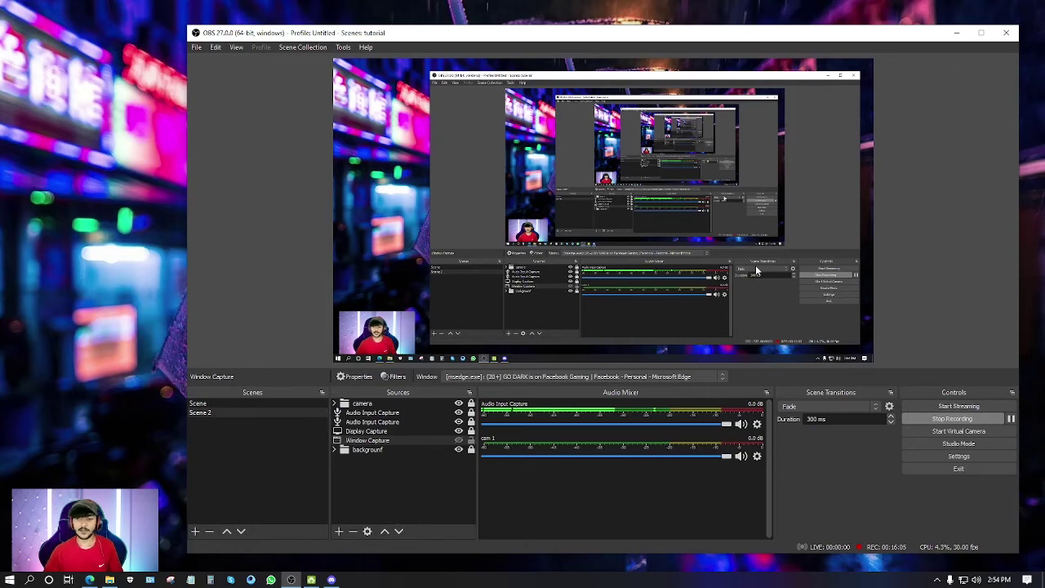
pyautogui.click(415, 484)
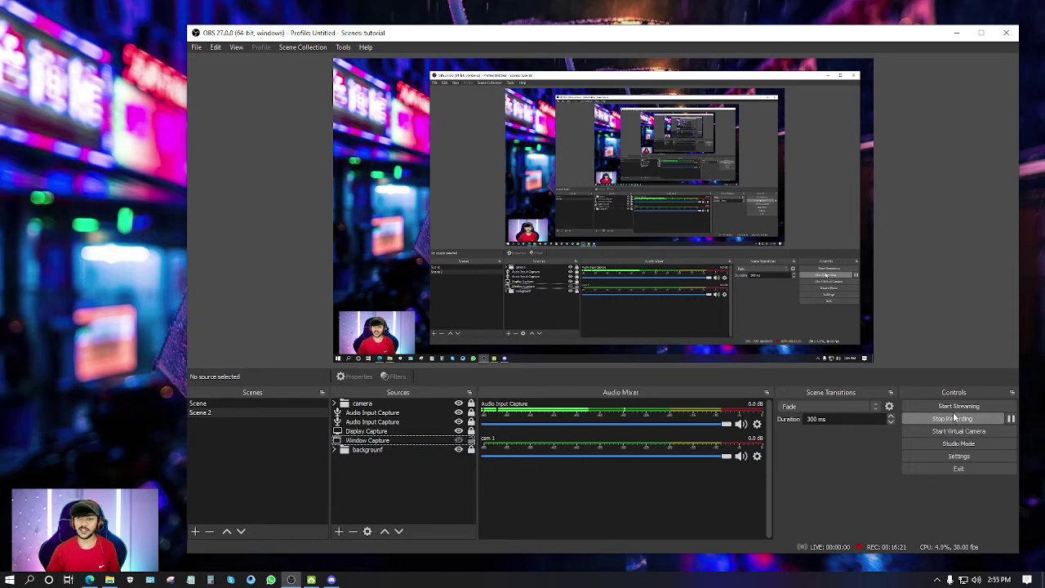
pyautogui.click(971, 462)
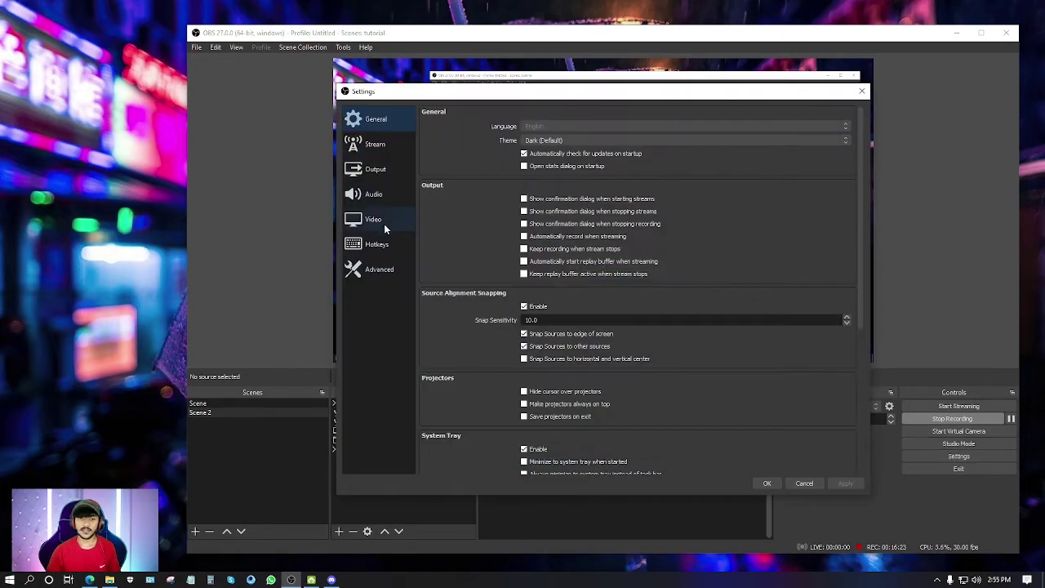
pyautogui.click(364, 173)
pyautogui.moveTo(564, 152); pyautogui.dragTo(504, 161)
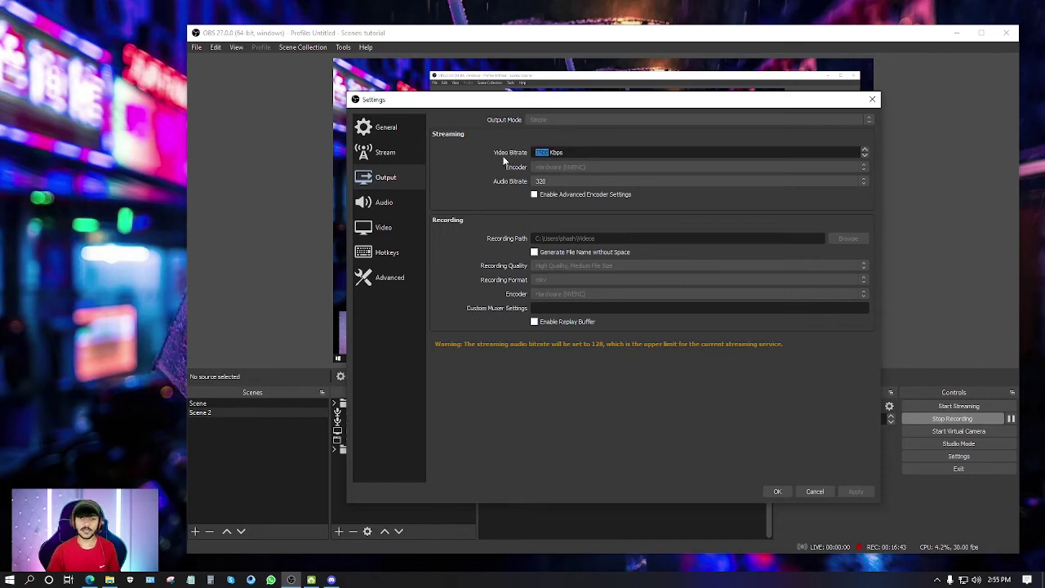
pyautogui.click(555, 181)
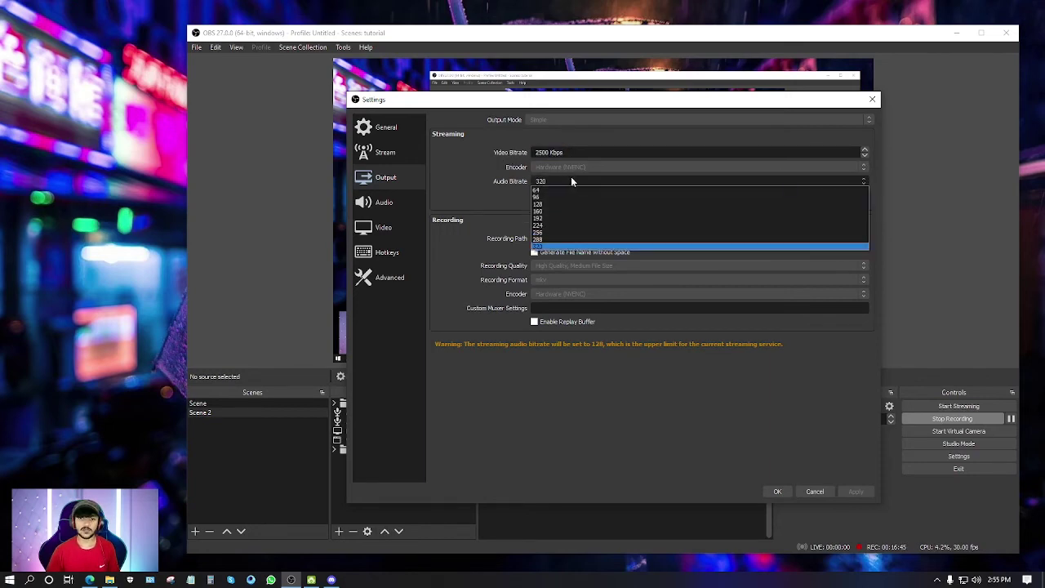
pyautogui.click(572, 180)
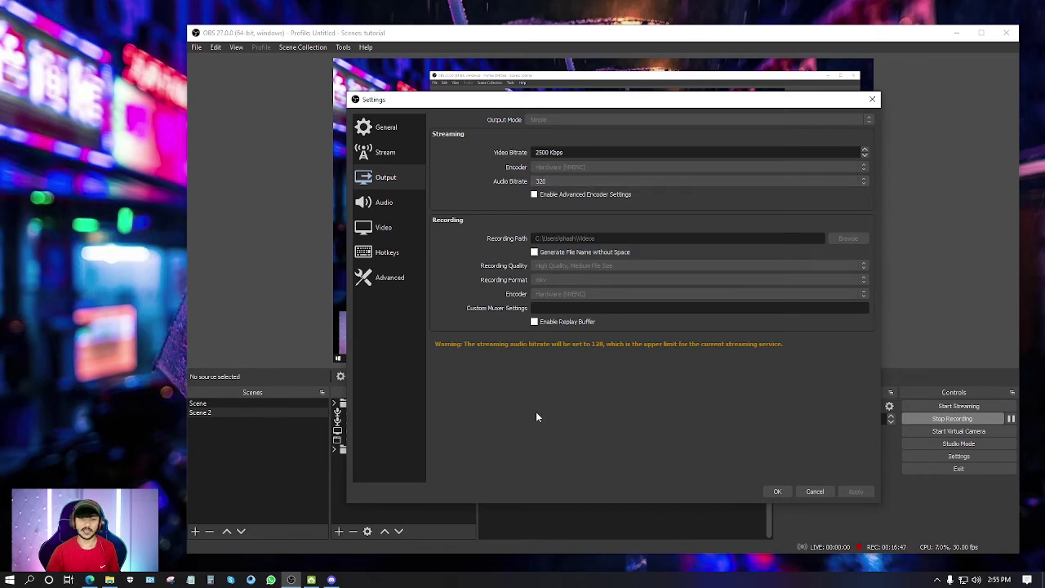
pyautogui.click(542, 181)
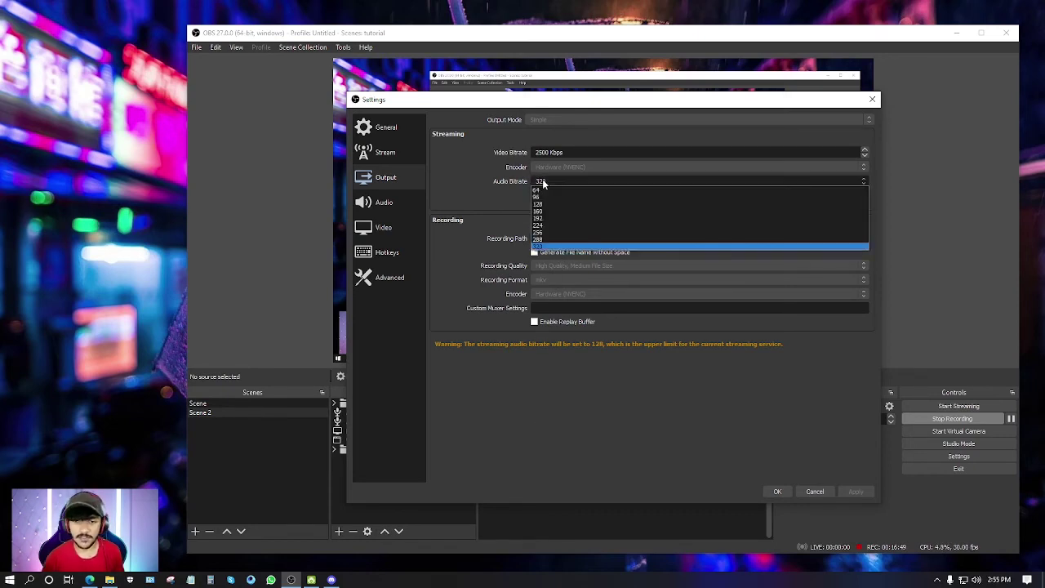
pyautogui.click(533, 391)
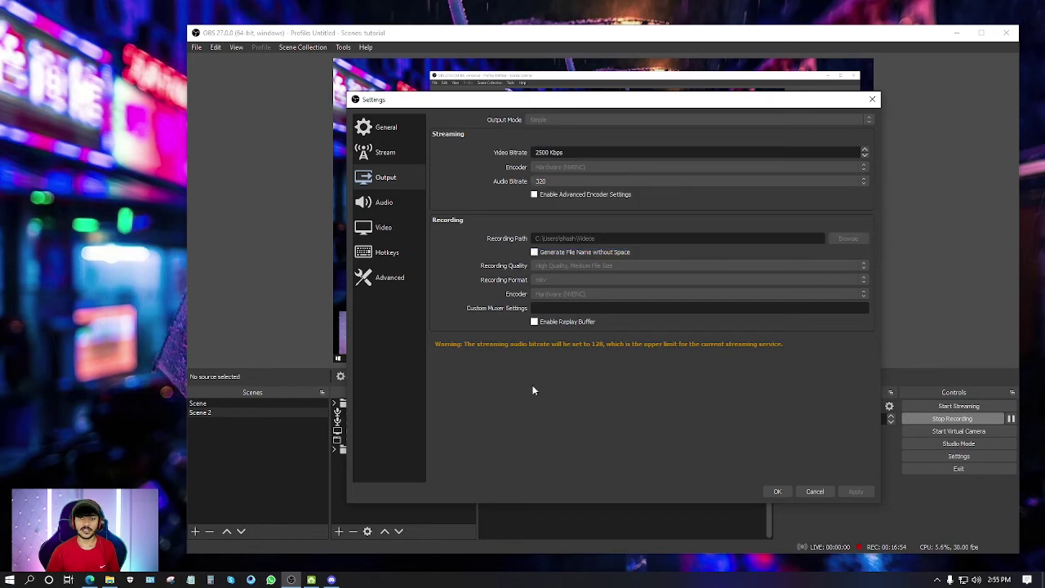
# Step: Look through the audio and video settings and close the settings without changes
pyautogui.click(383, 204)
pyautogui.click(385, 231)
pyautogui.press('Escape')
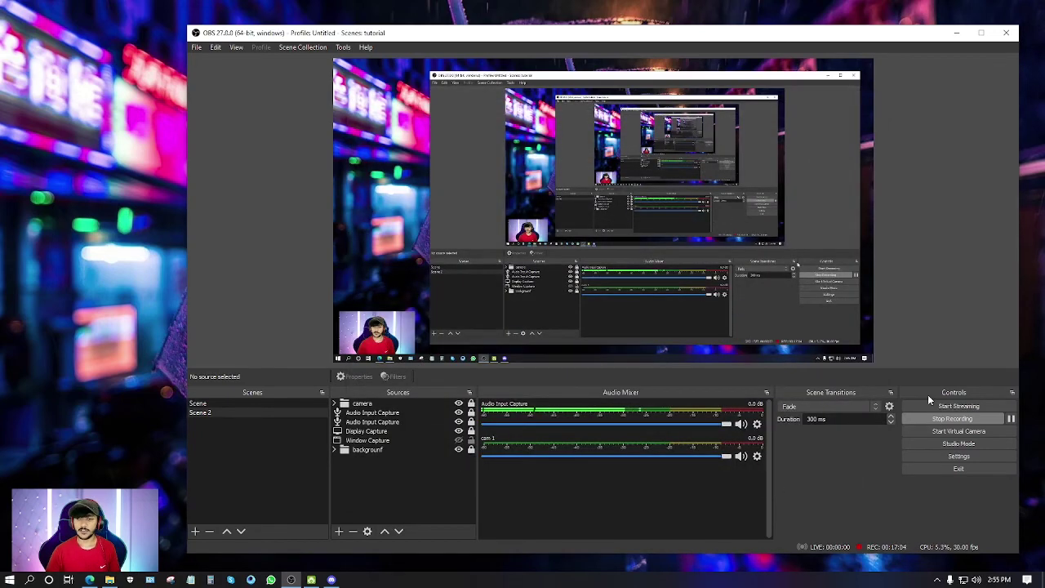
# Step: Start streaming from OBS, check the incoming preview in Facebook Live Producer and return to OBS
pyautogui.click(959, 407)
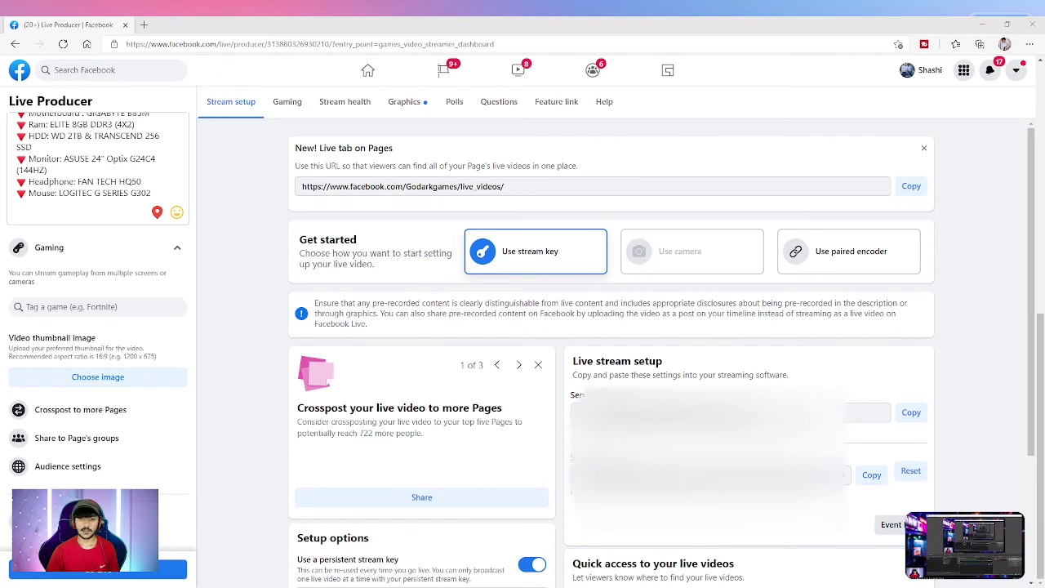
pyautogui.moveTo(950, 552)
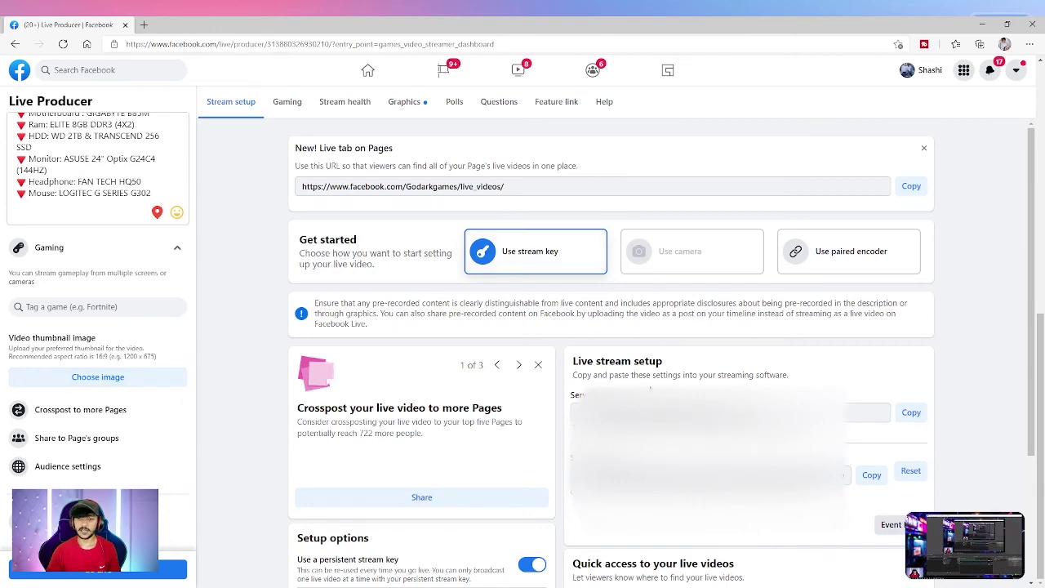
pyautogui.scroll(-3, 613, 343)
pyautogui.scroll(3, 613, 343)
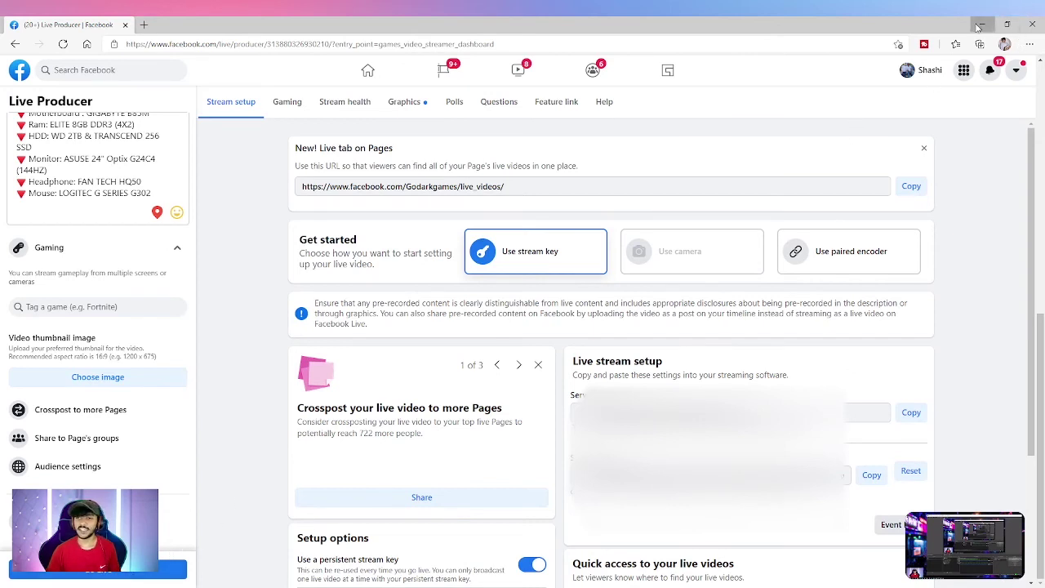
pyautogui.click(979, 27)
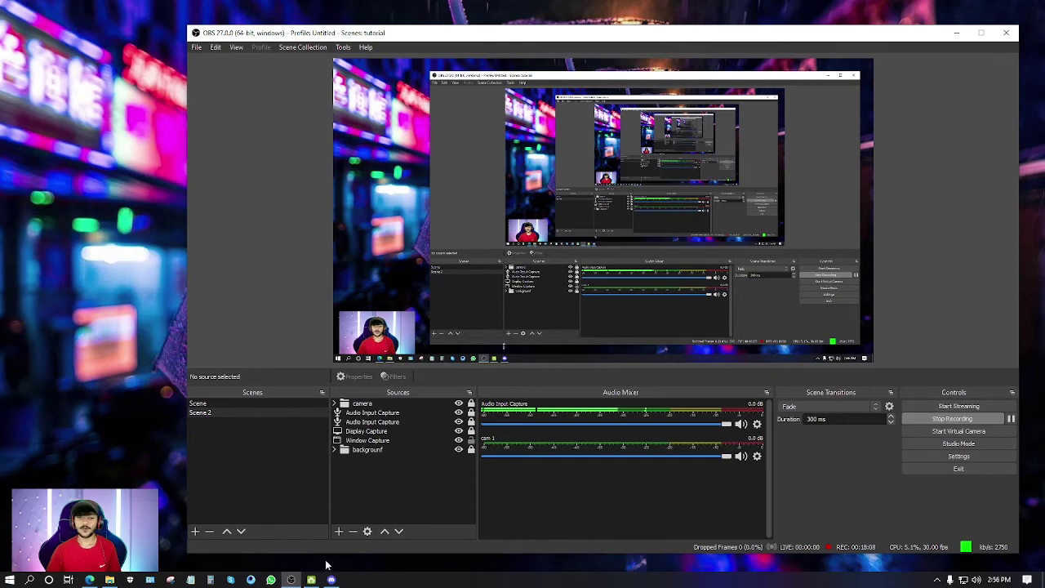